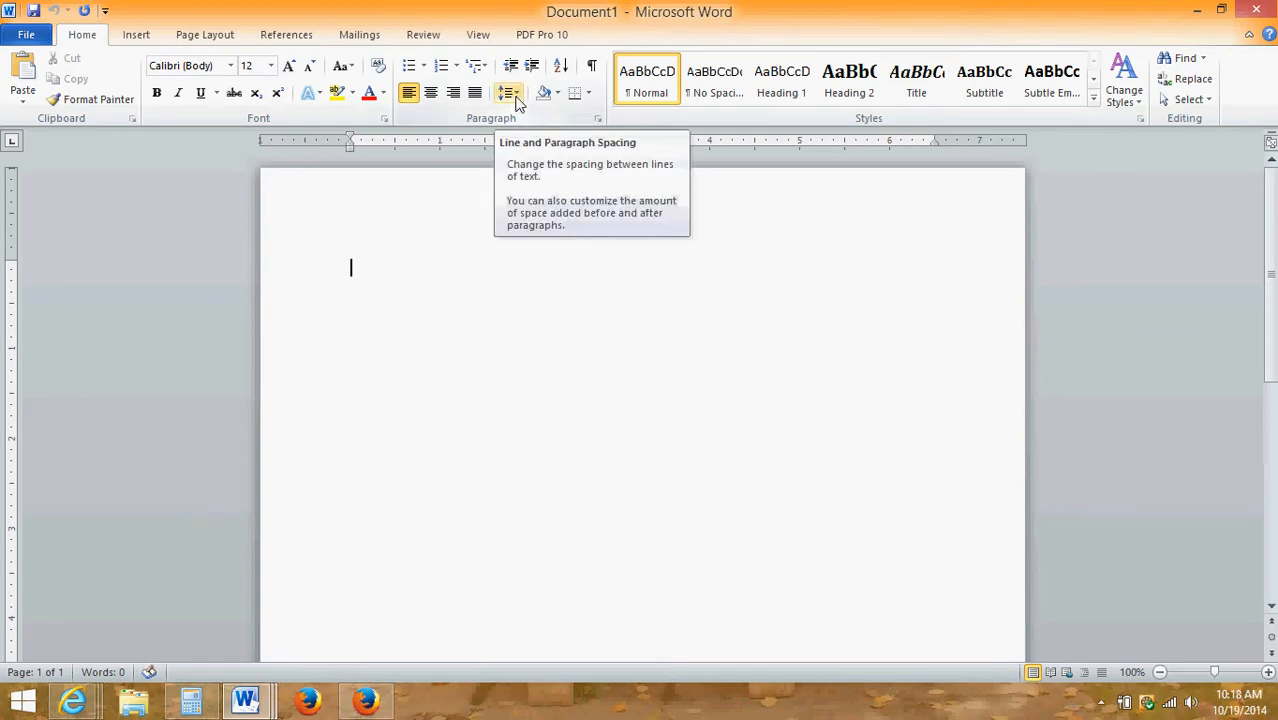
# Step: Set the line spacing to 2.0 and accept the double spacing in the paragraph settings
pyautogui.click(510, 95)
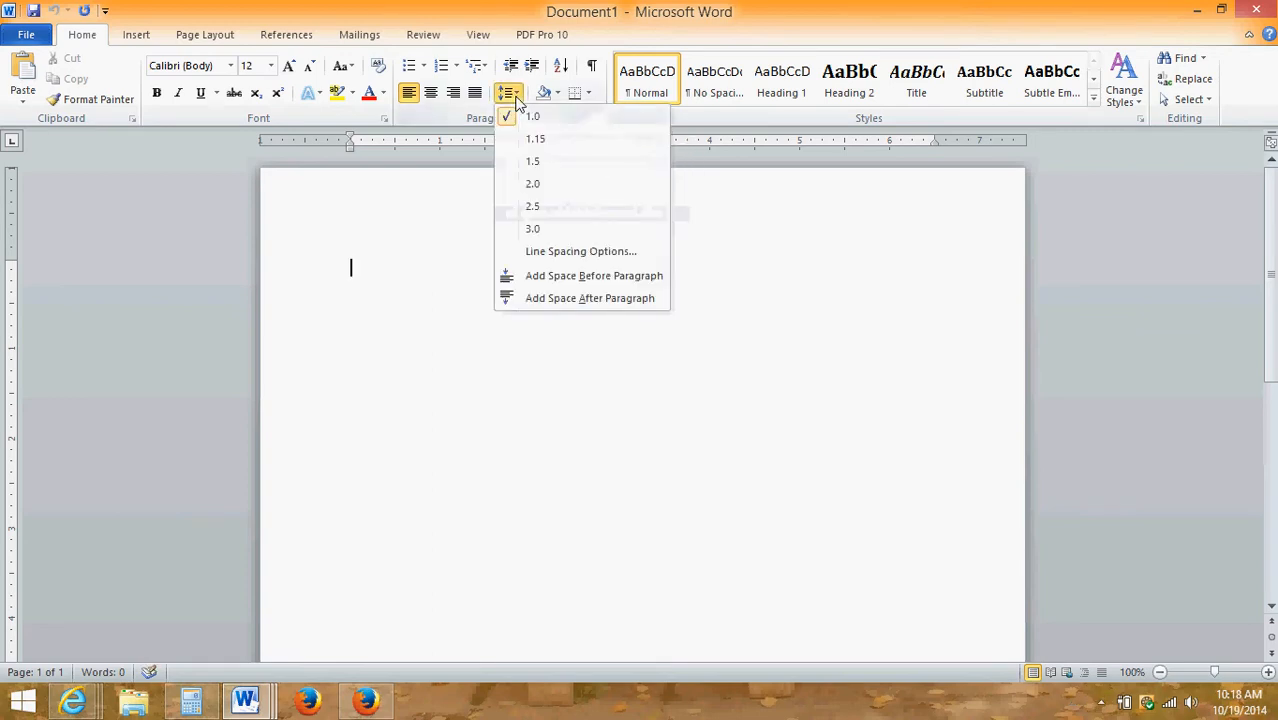
pyautogui.click(528, 189)
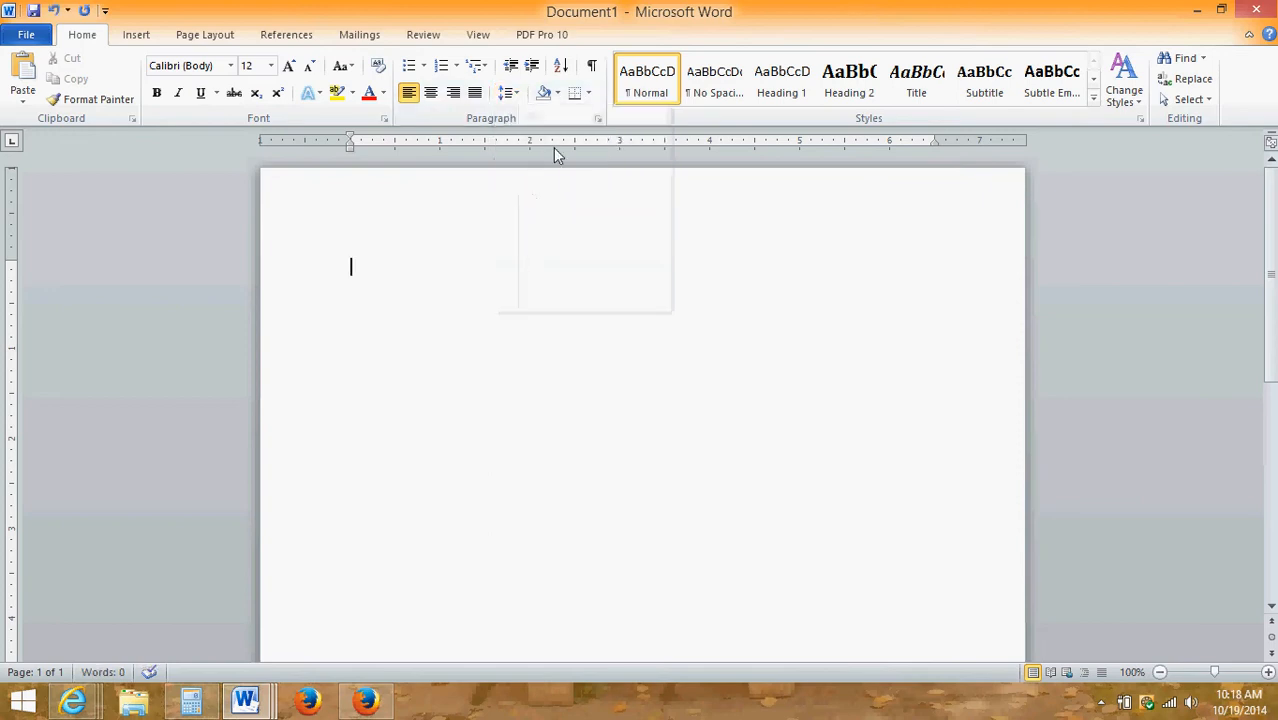
pyautogui.click(597, 119)
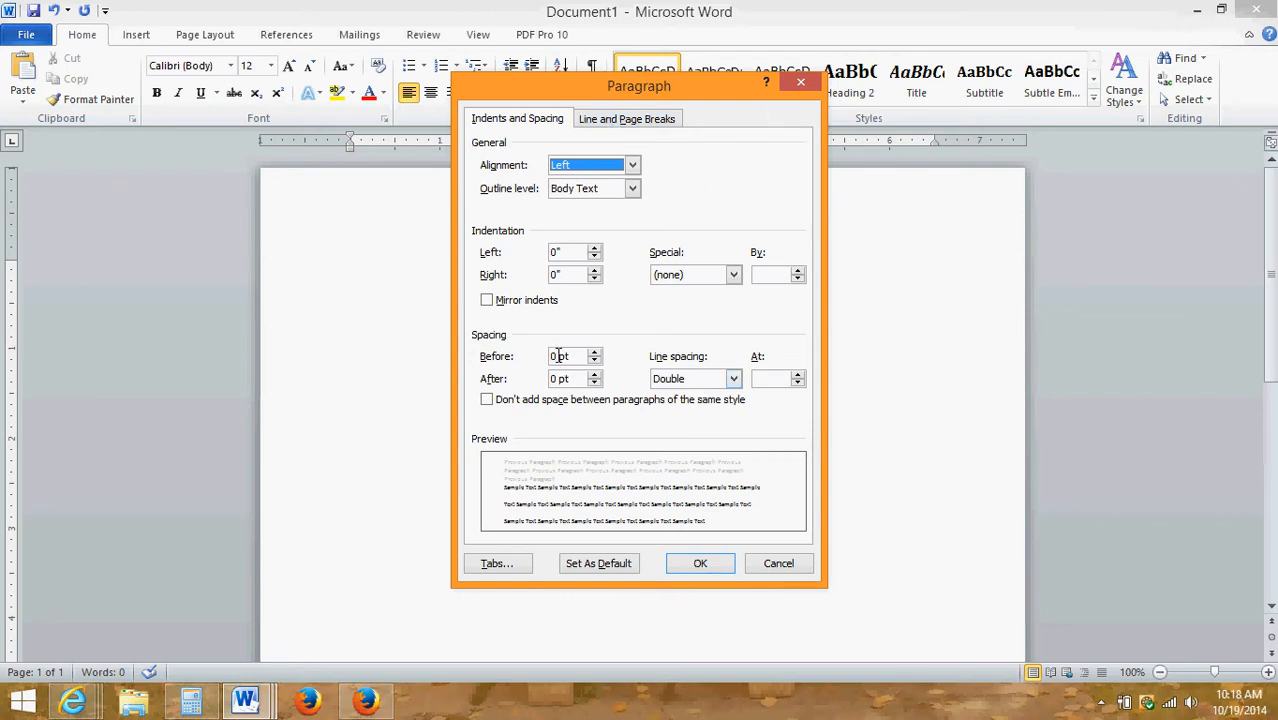
pyautogui.click(700, 564)
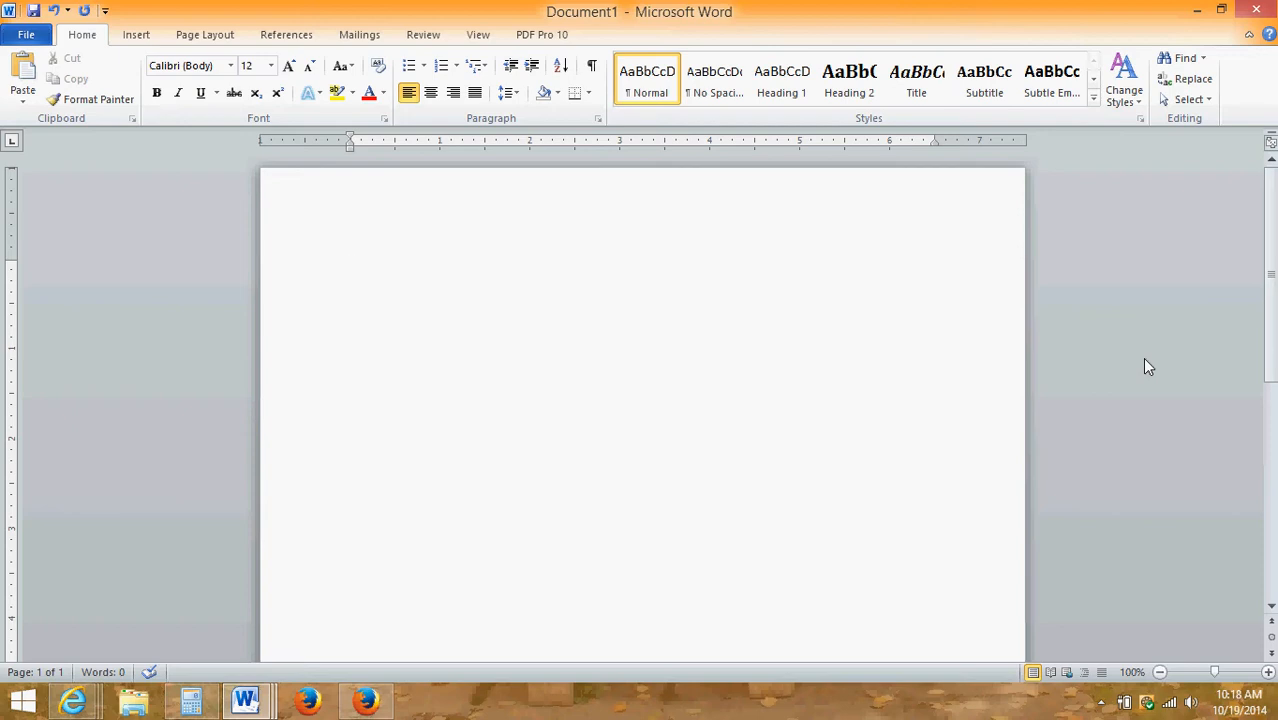
# Step: Add six blank lines at the start of the page and enter the centered title "Title of my Paper"
pyautogui.press('Return')
pyautogui.press('Return')
pyautogui.press('Return')
pyautogui.press('Return')
pyautogui.press('Return')
pyautogui.press('Return')
pyautogui.click(431, 94)
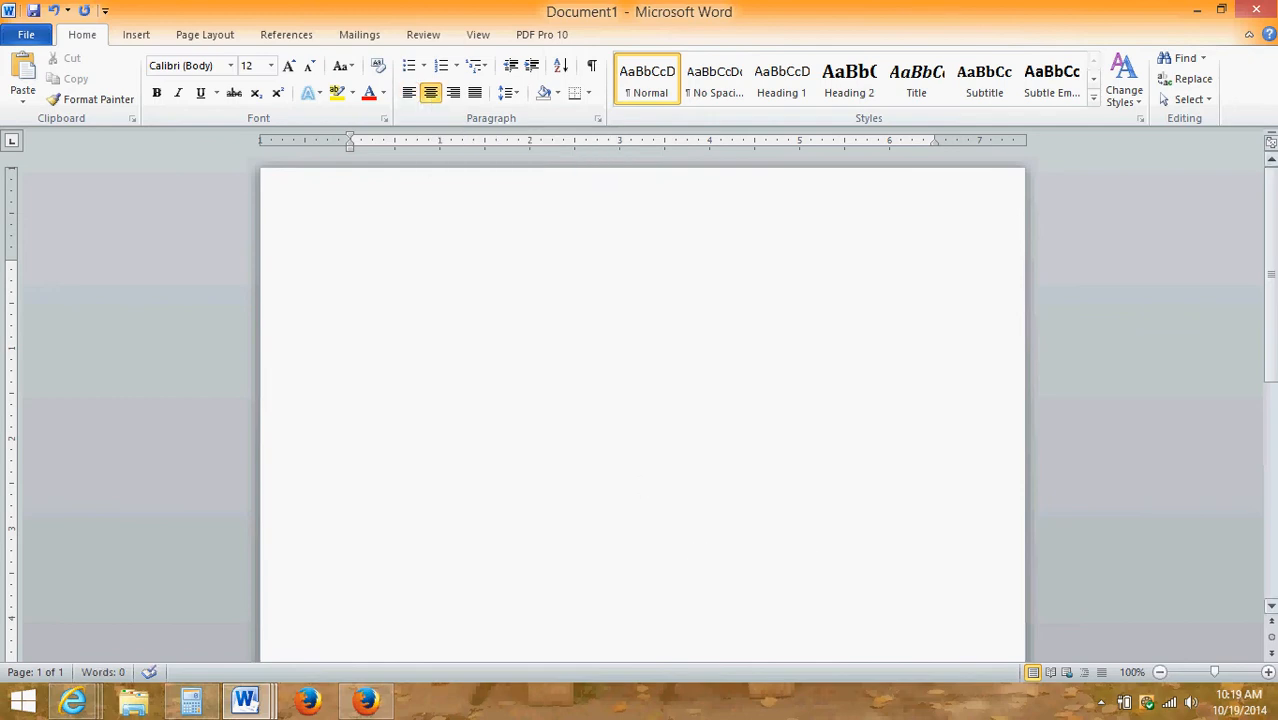
pyautogui.write('Title of my P')
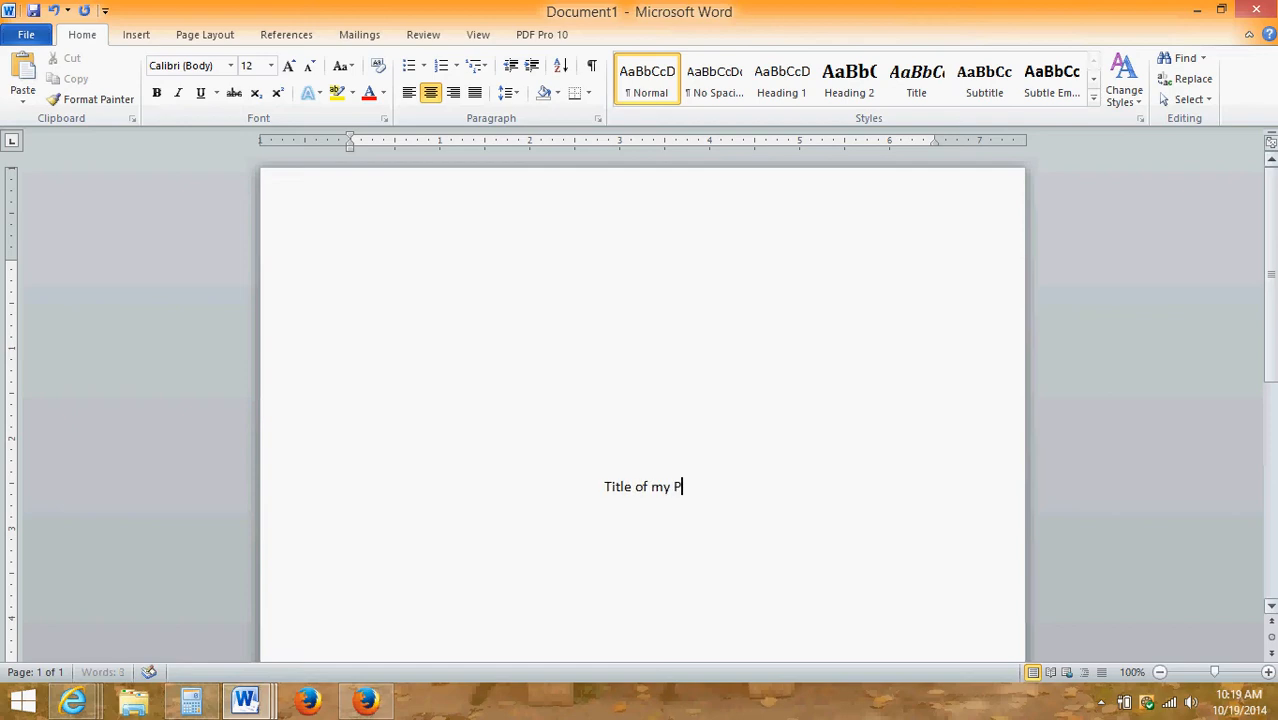
pyautogui.write('aper')
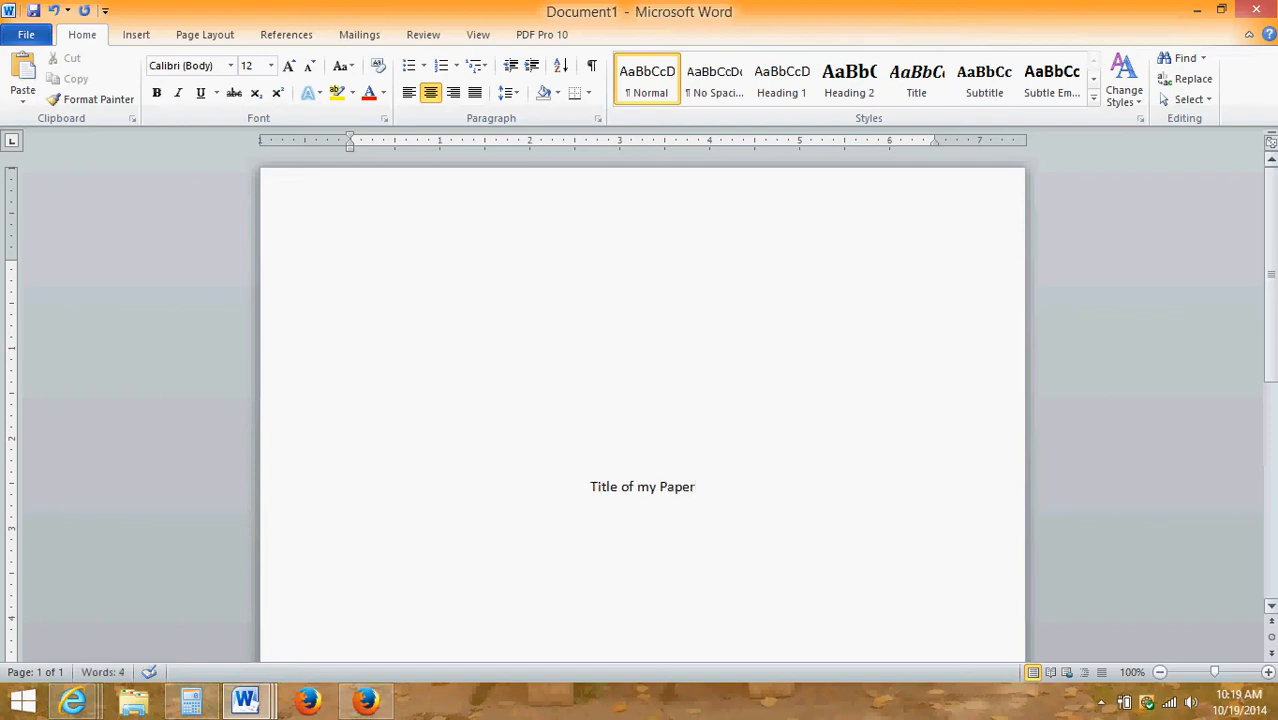
# Step: Below the title, add the author's full name and "Kaplan University" on separate lines
pyautogui.press('Return')
pyautogui.write('John Smith')
pyautogui.press('Return')
pyautogui.write('Kapla')
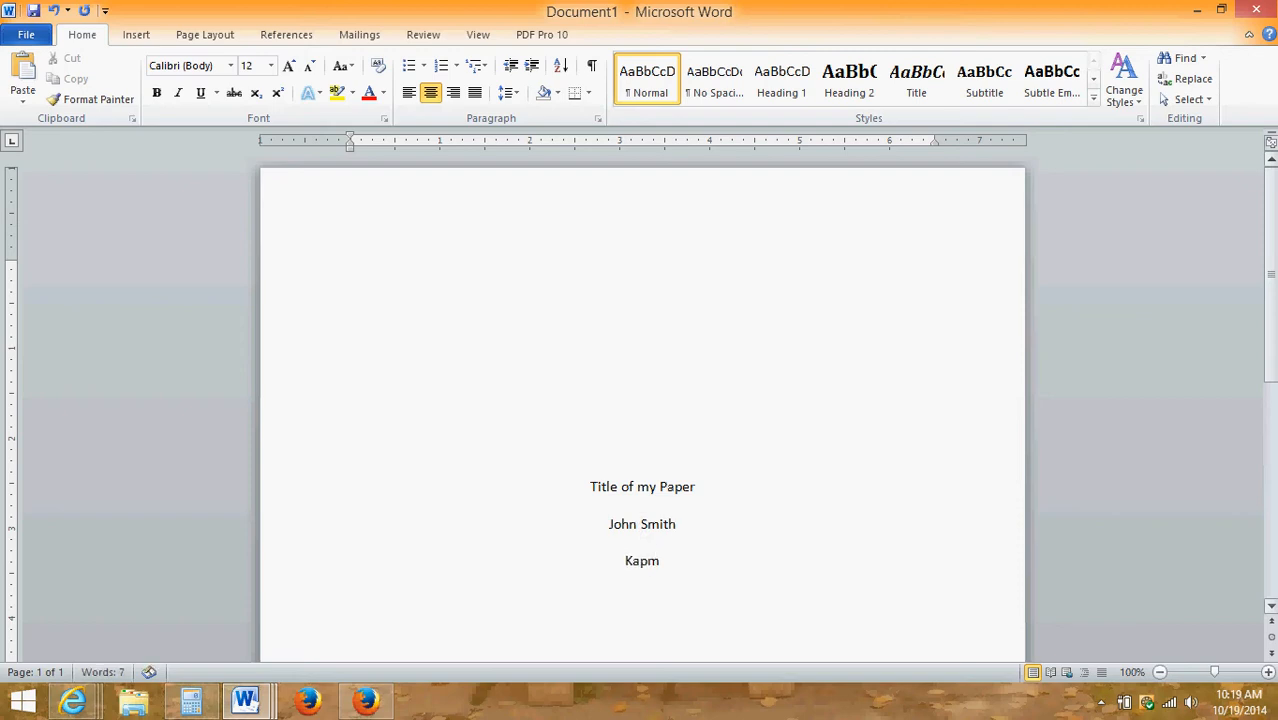
pyautogui.write('n University')
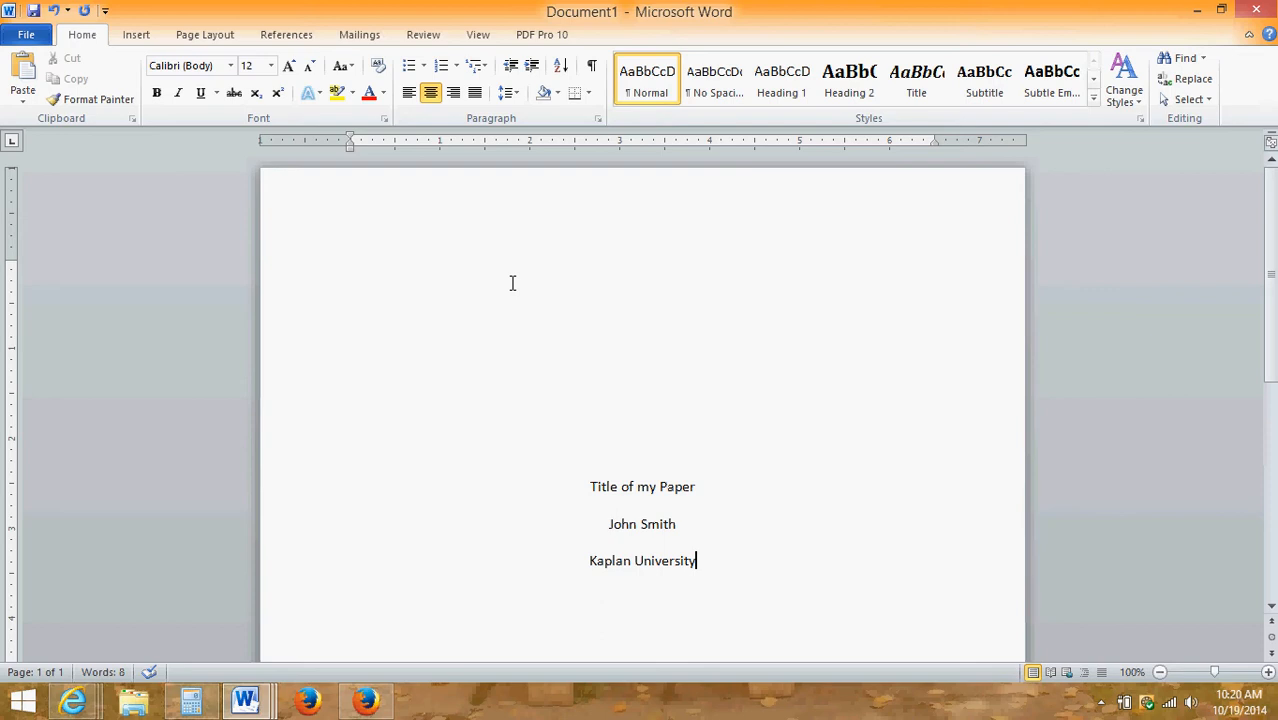
pyautogui.doubleClick(425, 219)
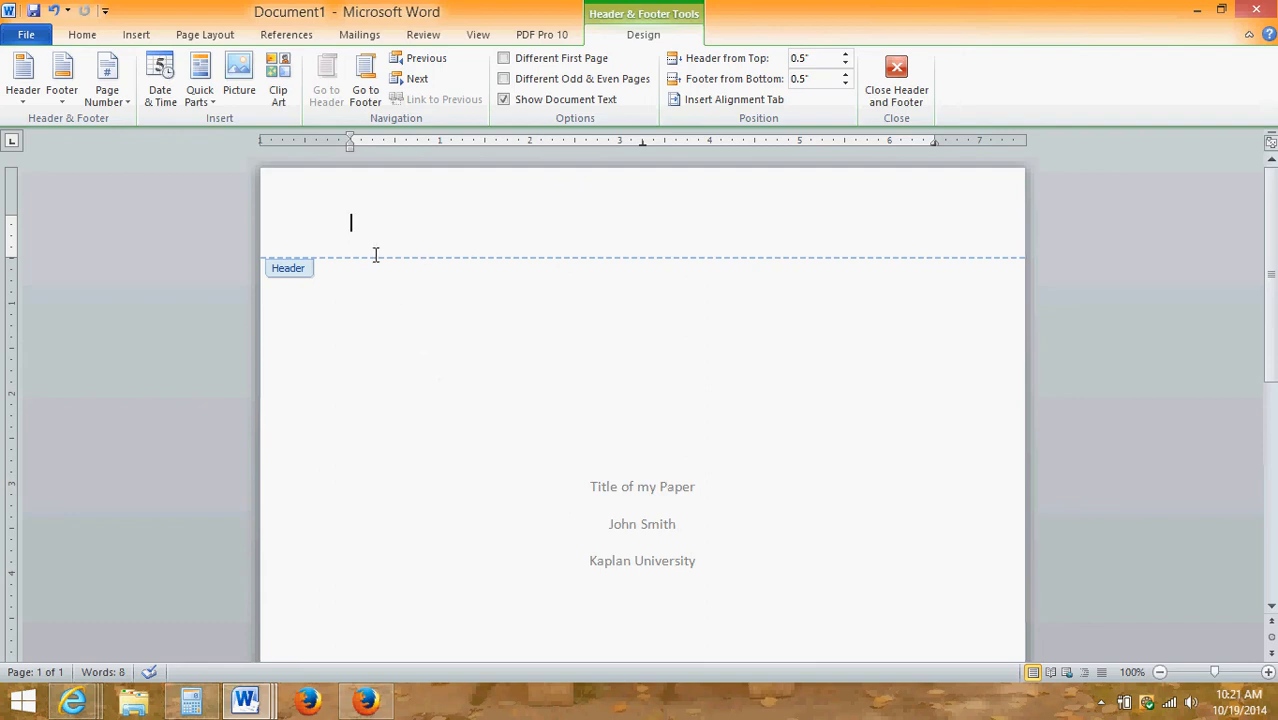
pyautogui.doubleClick(404, 350)
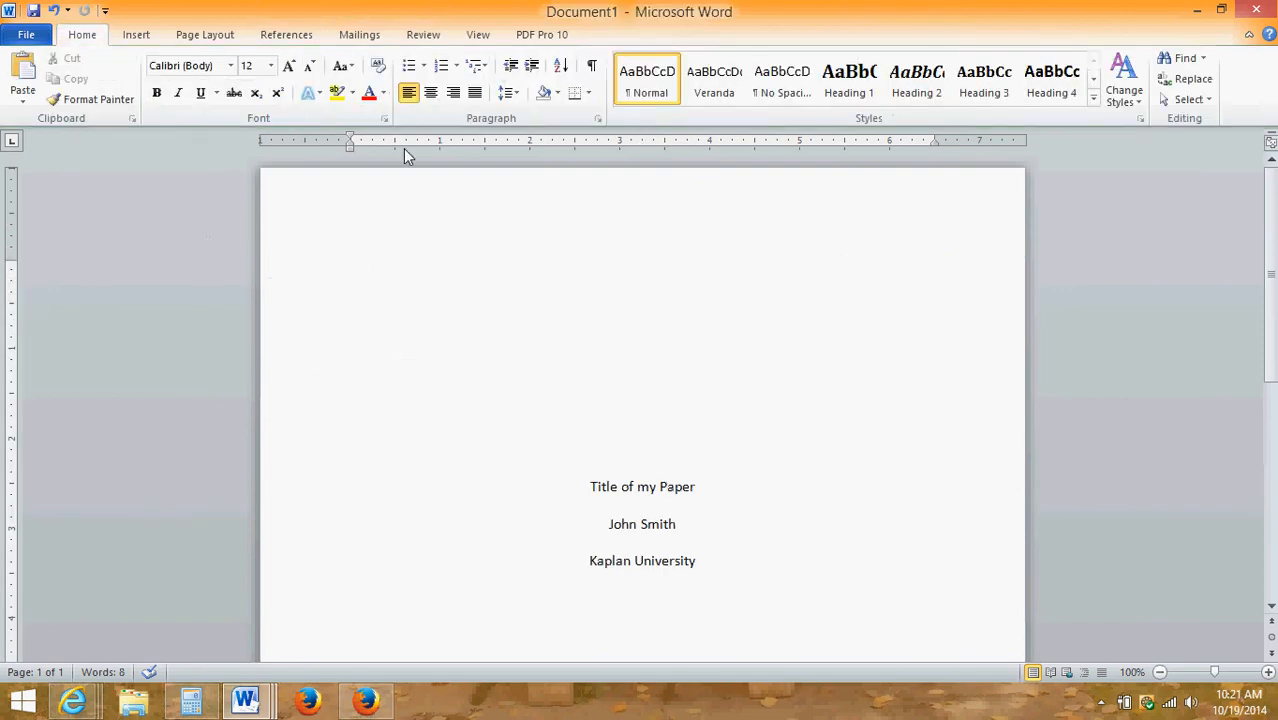
pyautogui.click(478, 36)
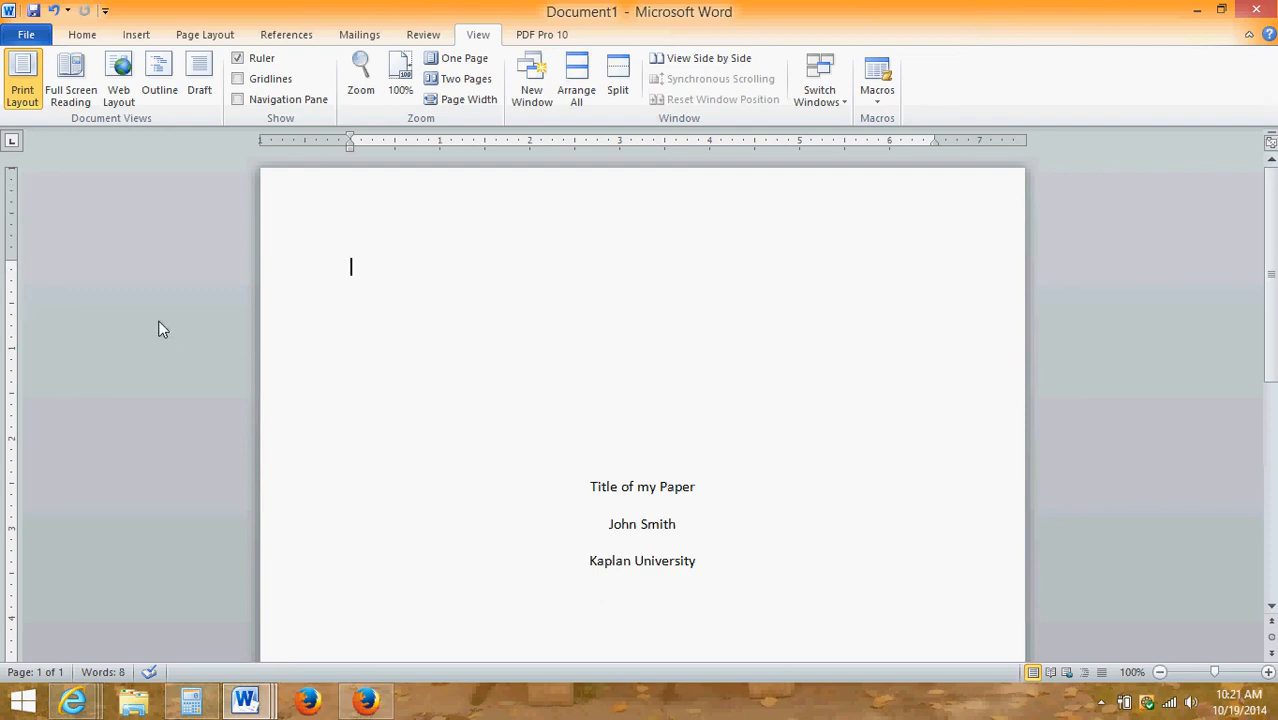
# Step: Enter "TITLE OF MY PAPER" in the page header and tab across to a new tab stop at about 6.4 inches
pyautogui.doubleClick(358, 218)
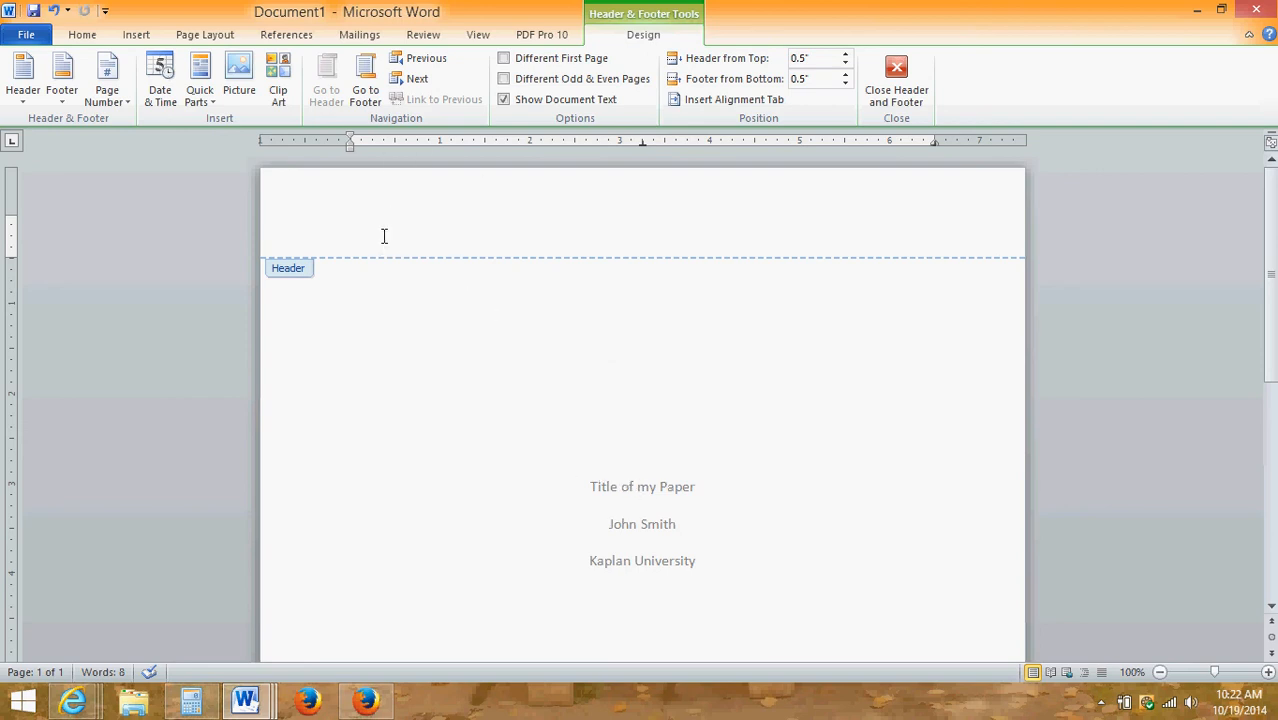
pyautogui.write('TITLE OF MY PAPER')
pyautogui.click(924, 144)
pyautogui.press('Tab')
pyautogui.press('Tab')
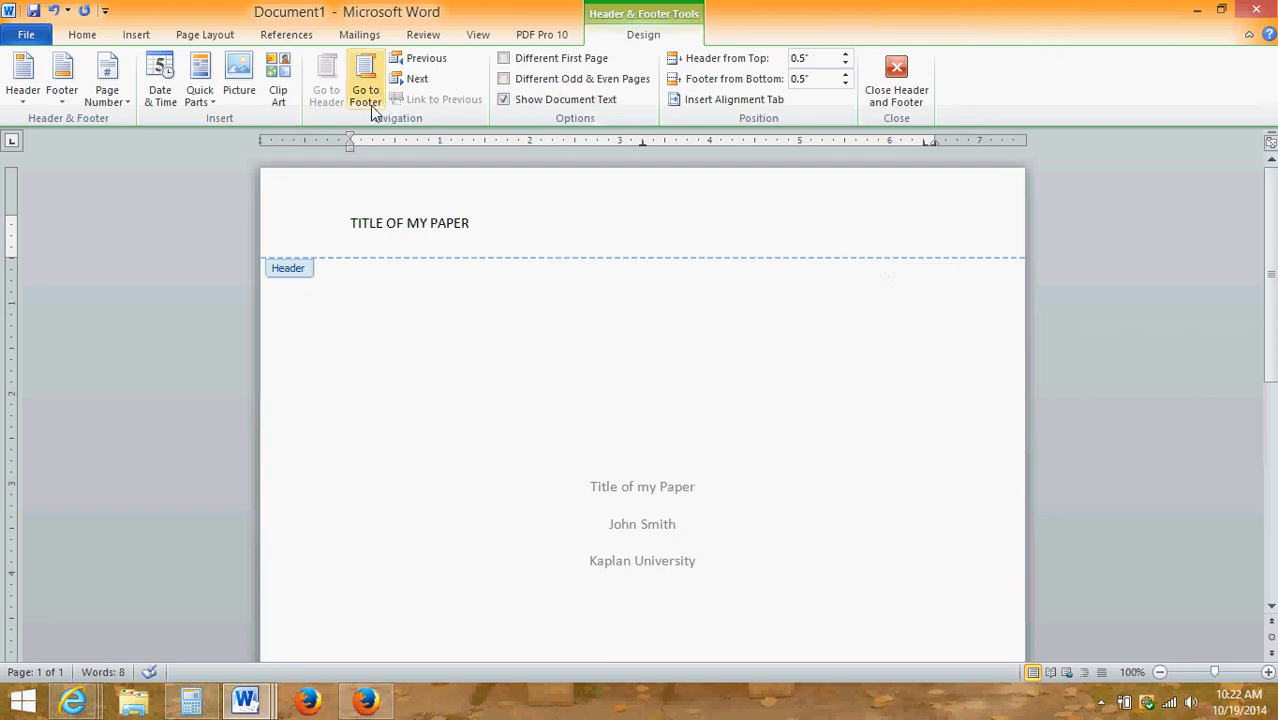
# Step: Insert a Plain Number page number at the current position in the header
pyautogui.click(126, 106)
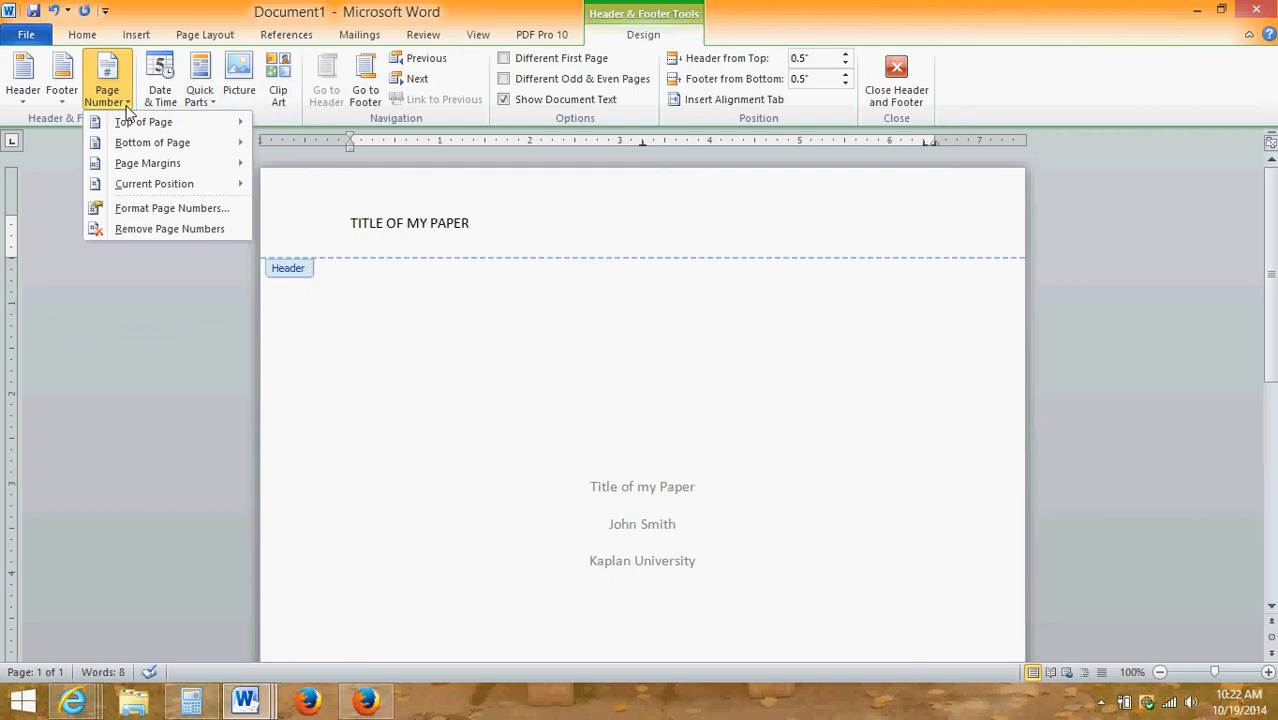
pyautogui.moveTo(134, 190)
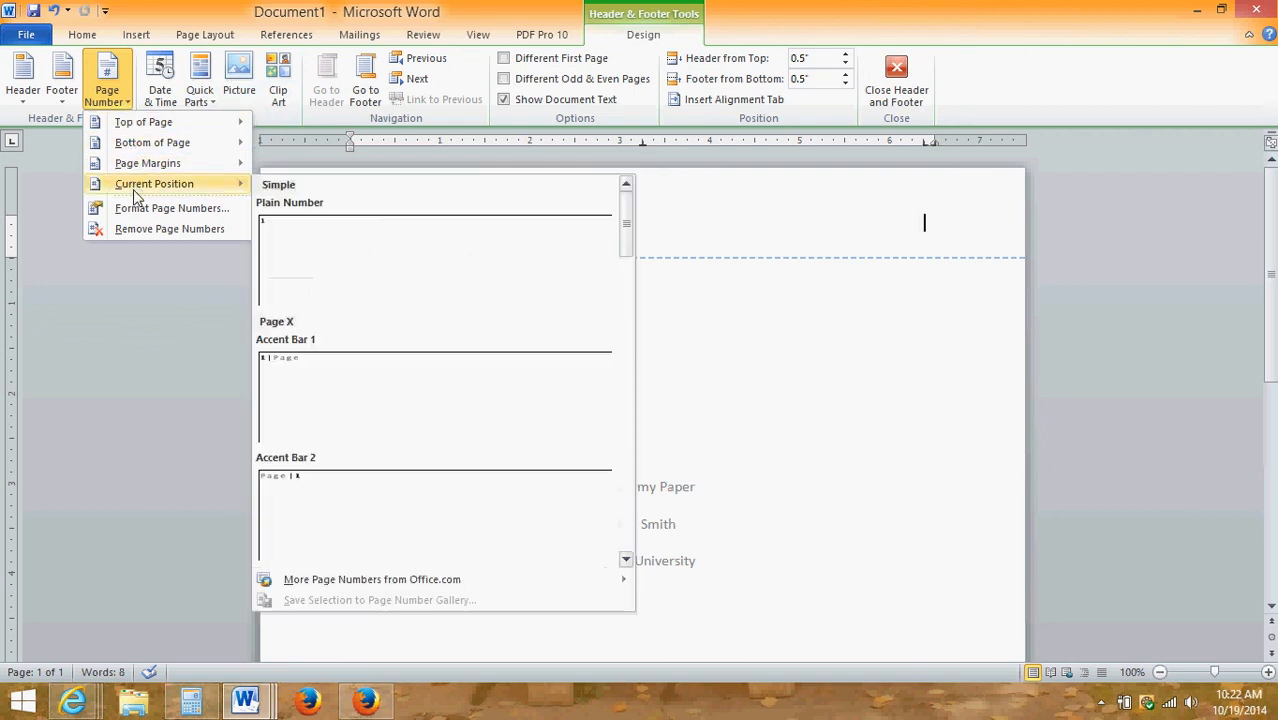
pyautogui.click(308, 253)
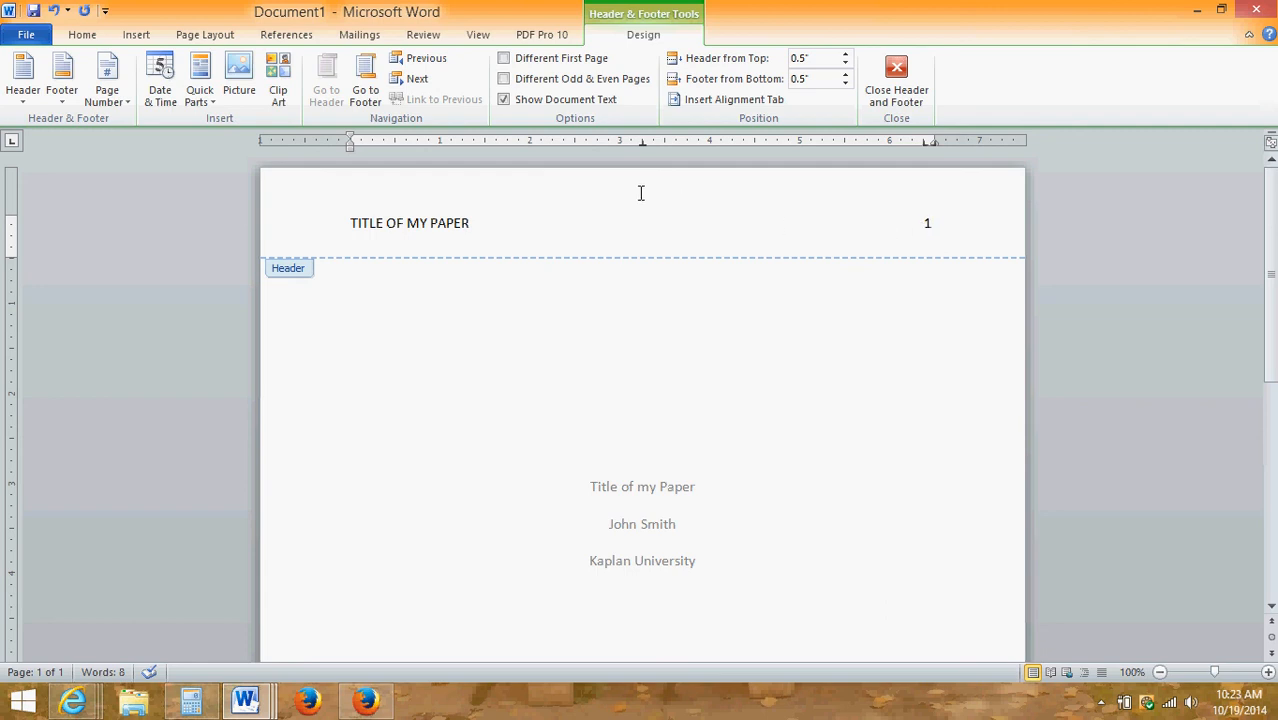
# Step: Enable a different first page header, enter "Running head: TITLE OF MY PAPER" in it and tab across to the right margin
pyautogui.click(506, 61)
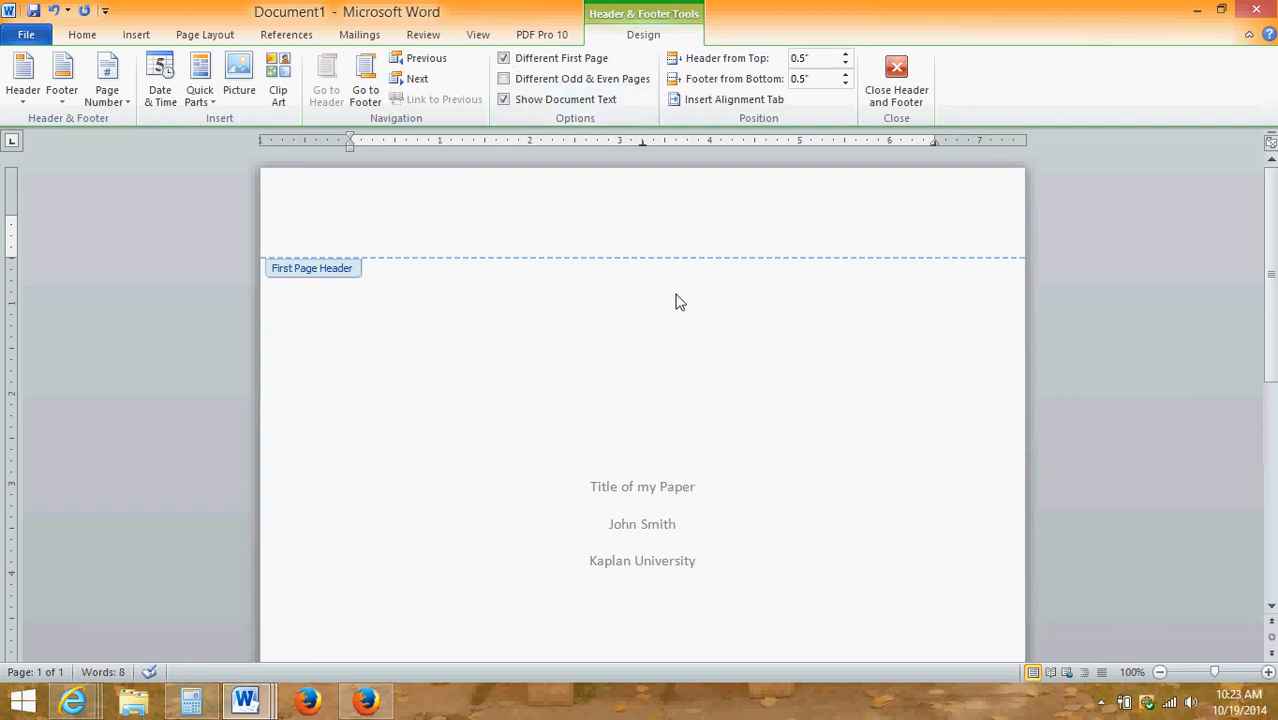
pyautogui.write('Running head:')
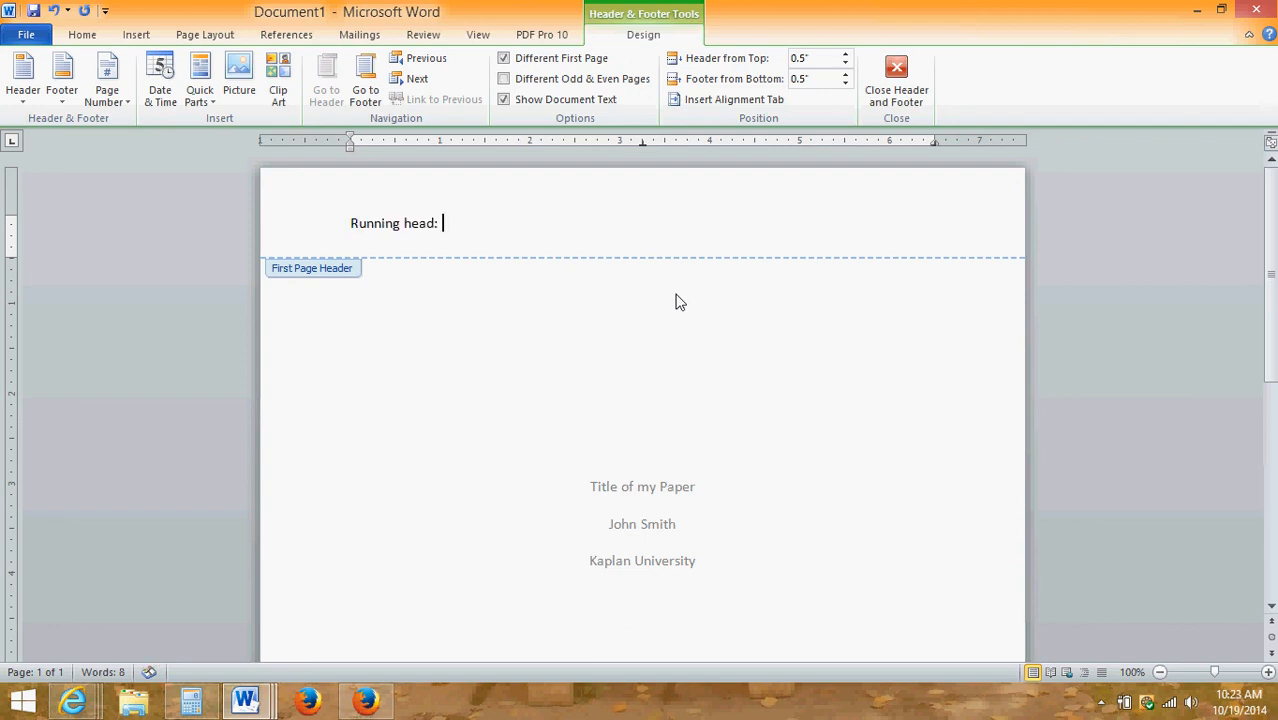
pyautogui.write(' TITLE OF MY PAPER')
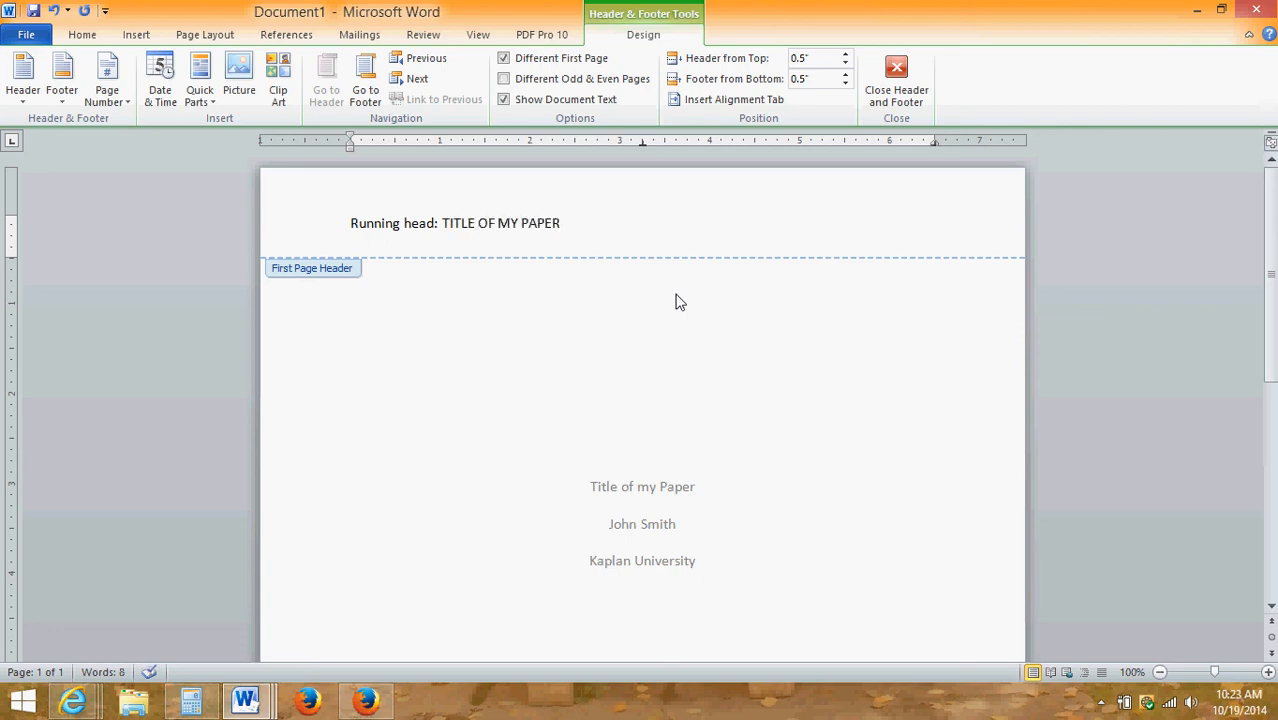
pyautogui.press('Tab')
pyautogui.press('Tab')
# Step: Insert a Plain Number page number at the current position in the first page header and close the header
pyautogui.click(105, 95)
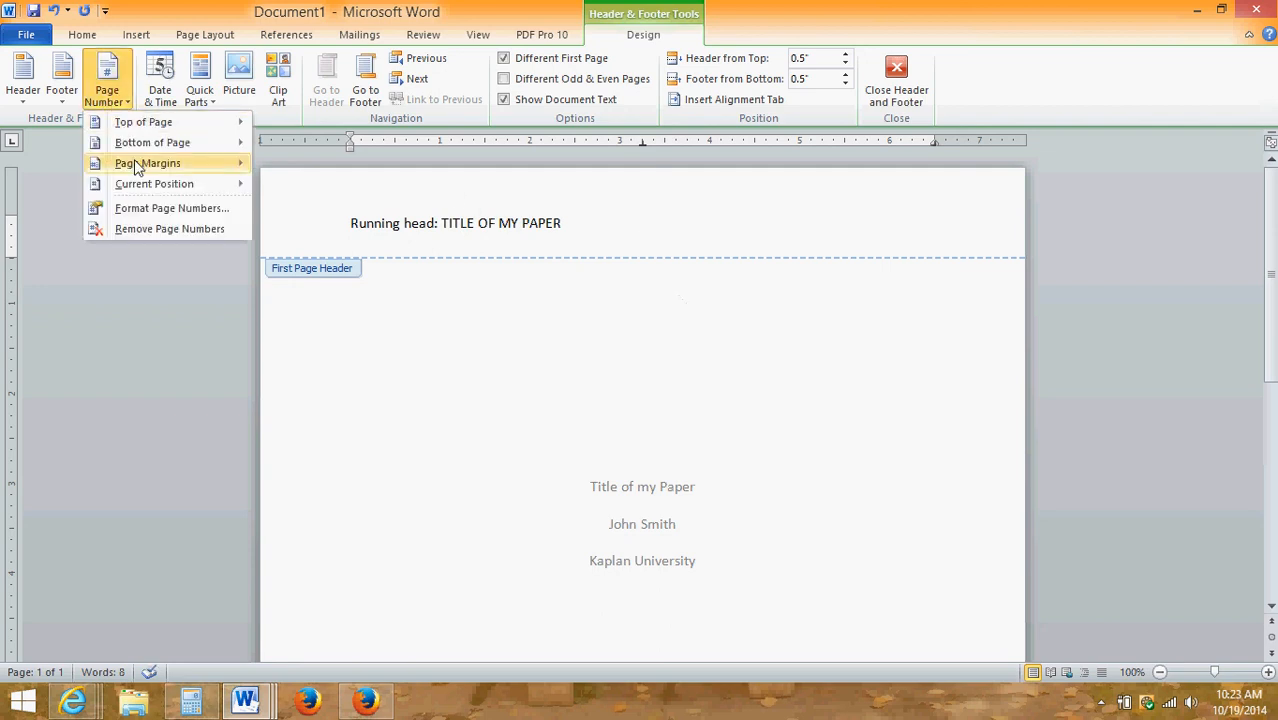
pyautogui.moveTo(150, 184)
pyautogui.click(285, 252)
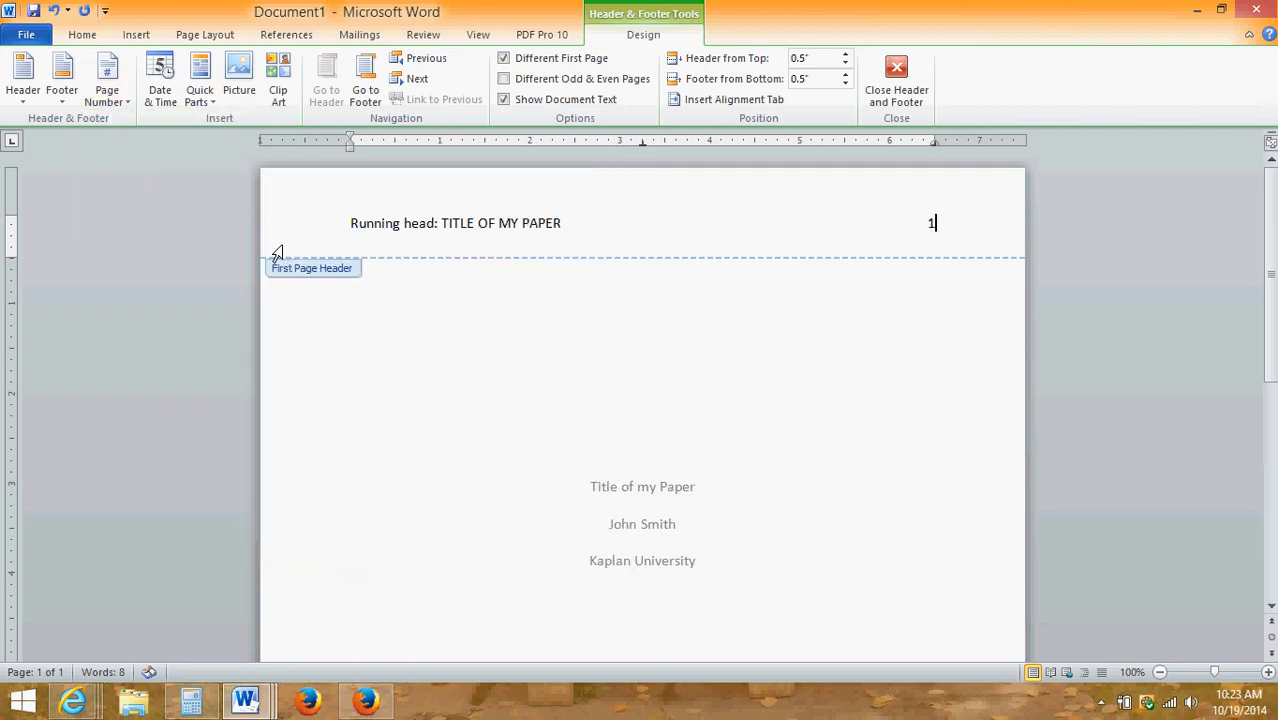
pyautogui.click(900, 70)
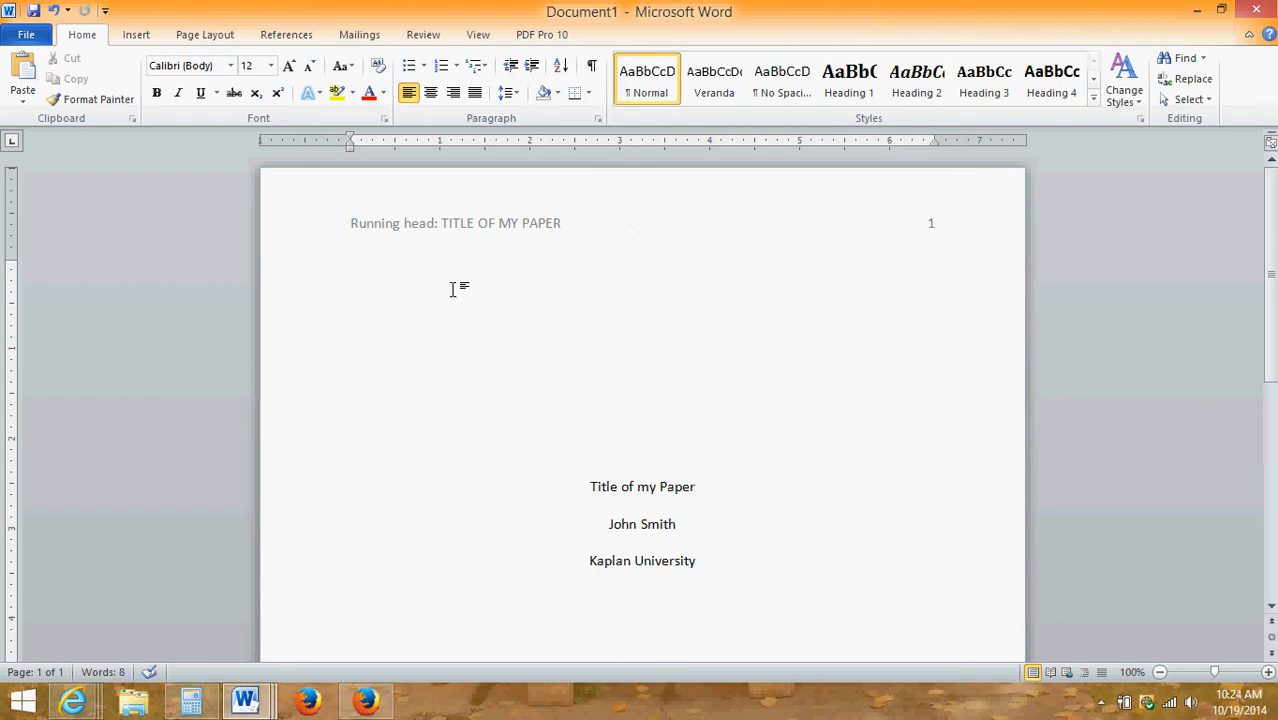
# Step: Change the font of the three centered title page lines to Times New Roman
pyautogui.moveTo(590, 486); pyautogui.dragTo(748, 562)
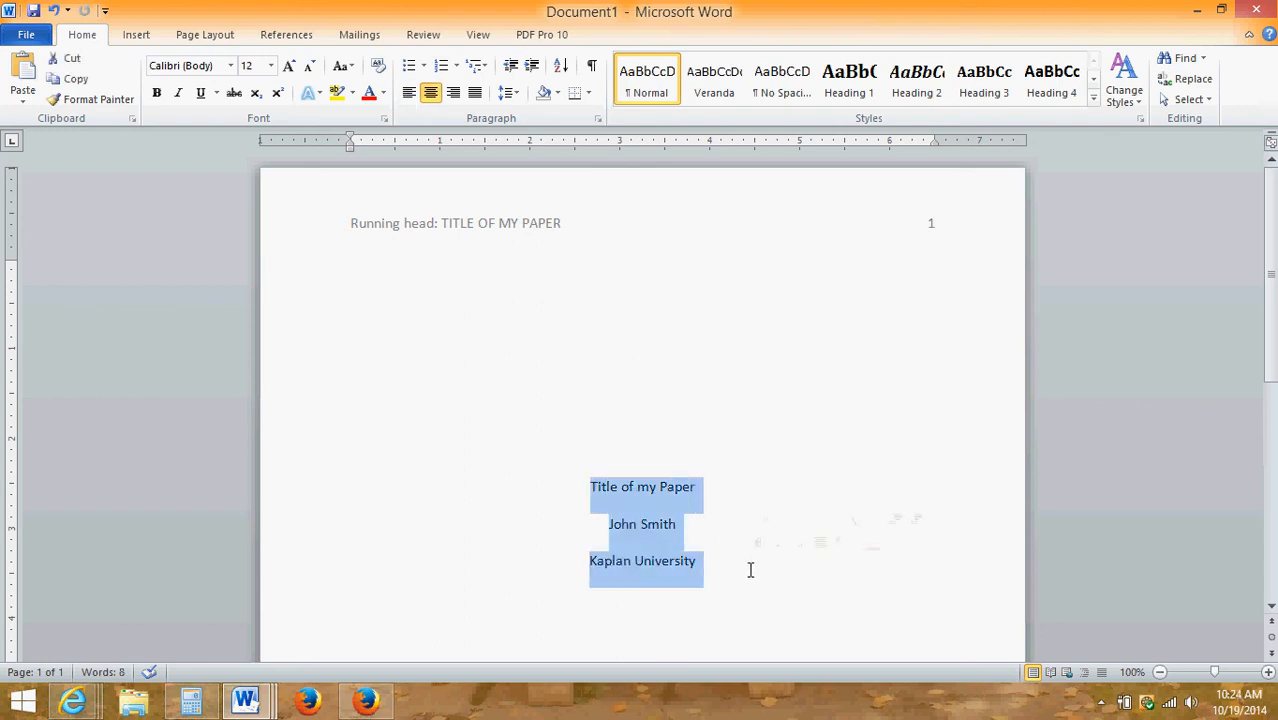
pyautogui.click(230, 65)
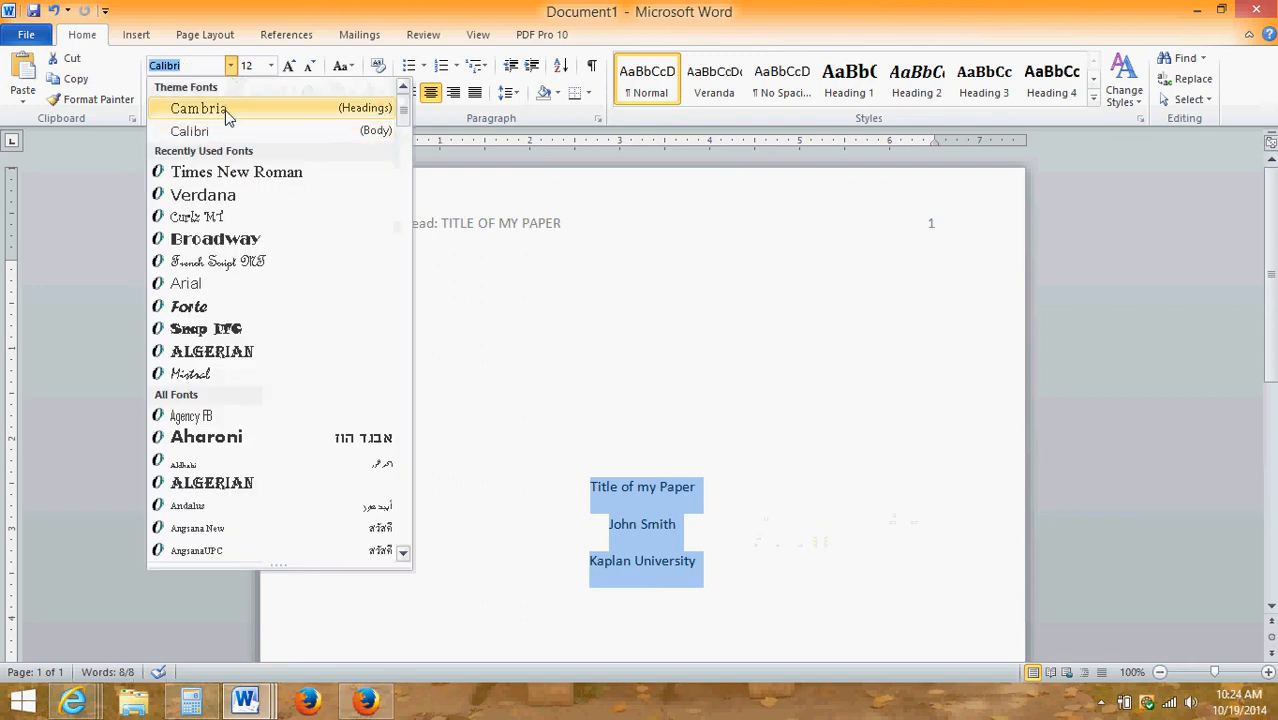
pyautogui.click(265, 174)
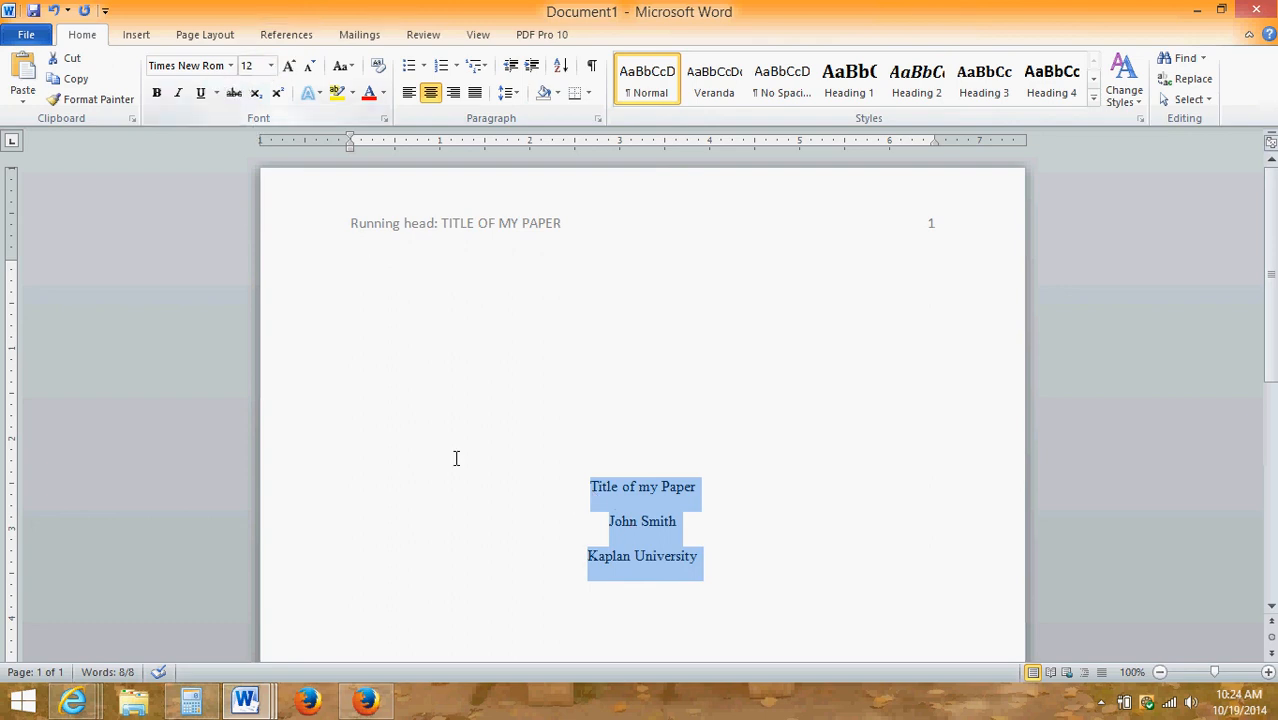
# Step: Add four blank lines below "Kaplan University" on the title page
pyautogui.click(719, 555)
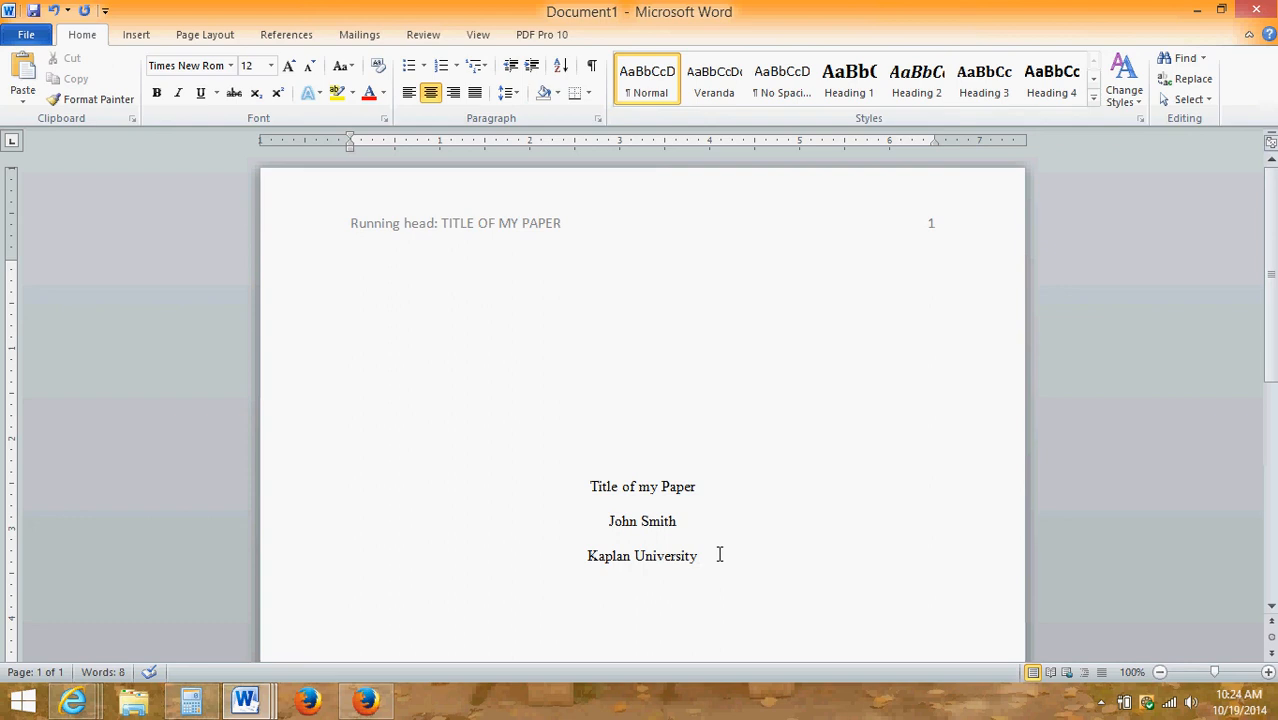
pyautogui.press('Return')
pyautogui.press('Return')
pyautogui.press('Return')
pyautogui.press('Return')
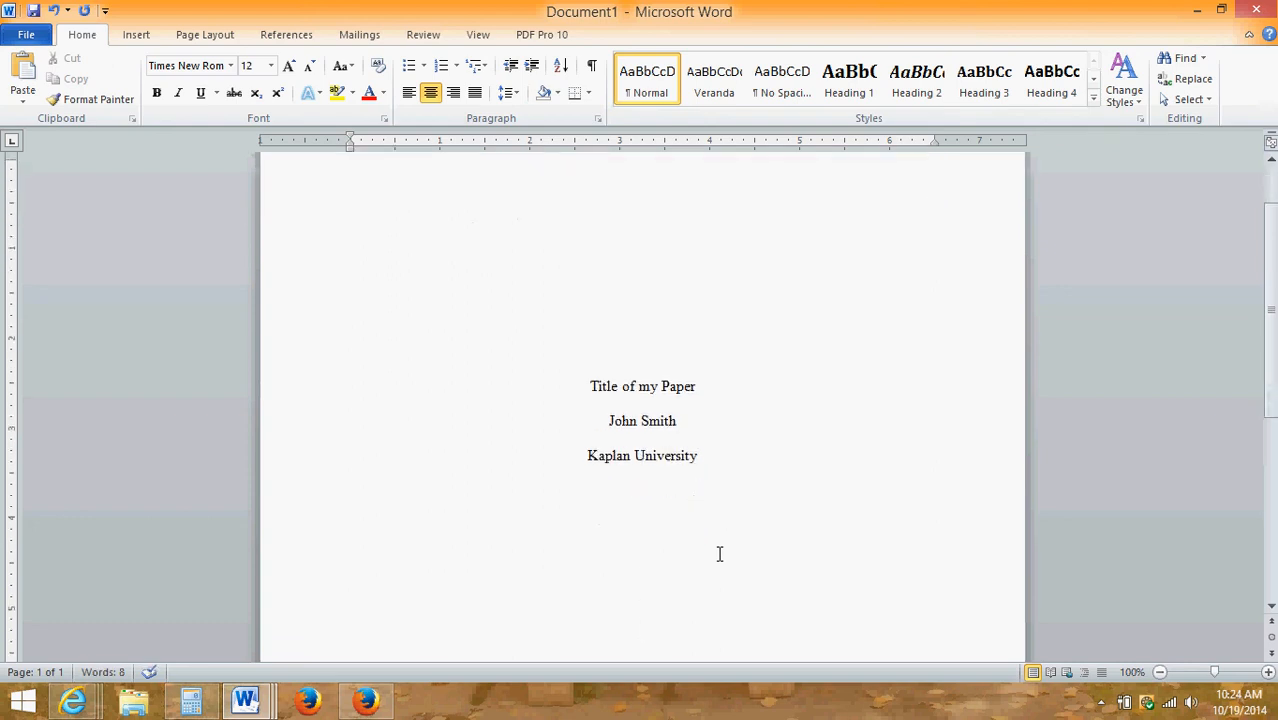
# Step: Insert three page breaks after the title page content to extend the document to four pages
pyautogui.click(141, 36)
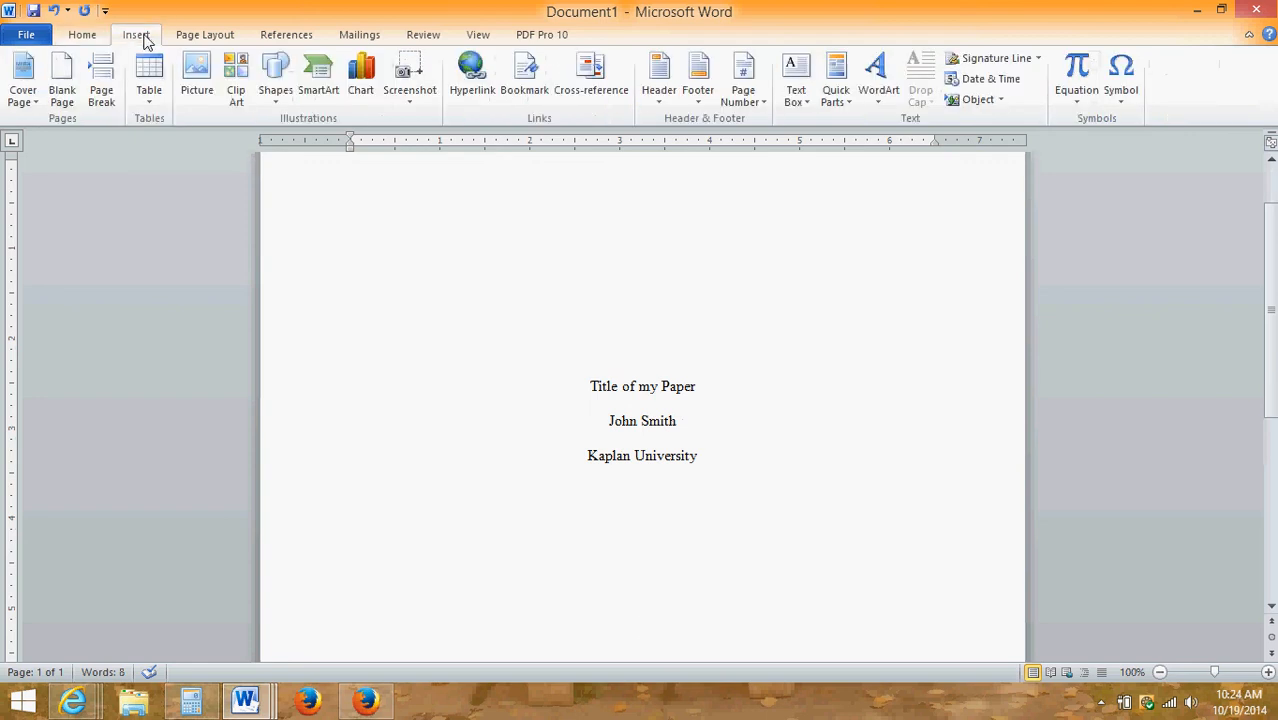
pyautogui.click(100, 80)
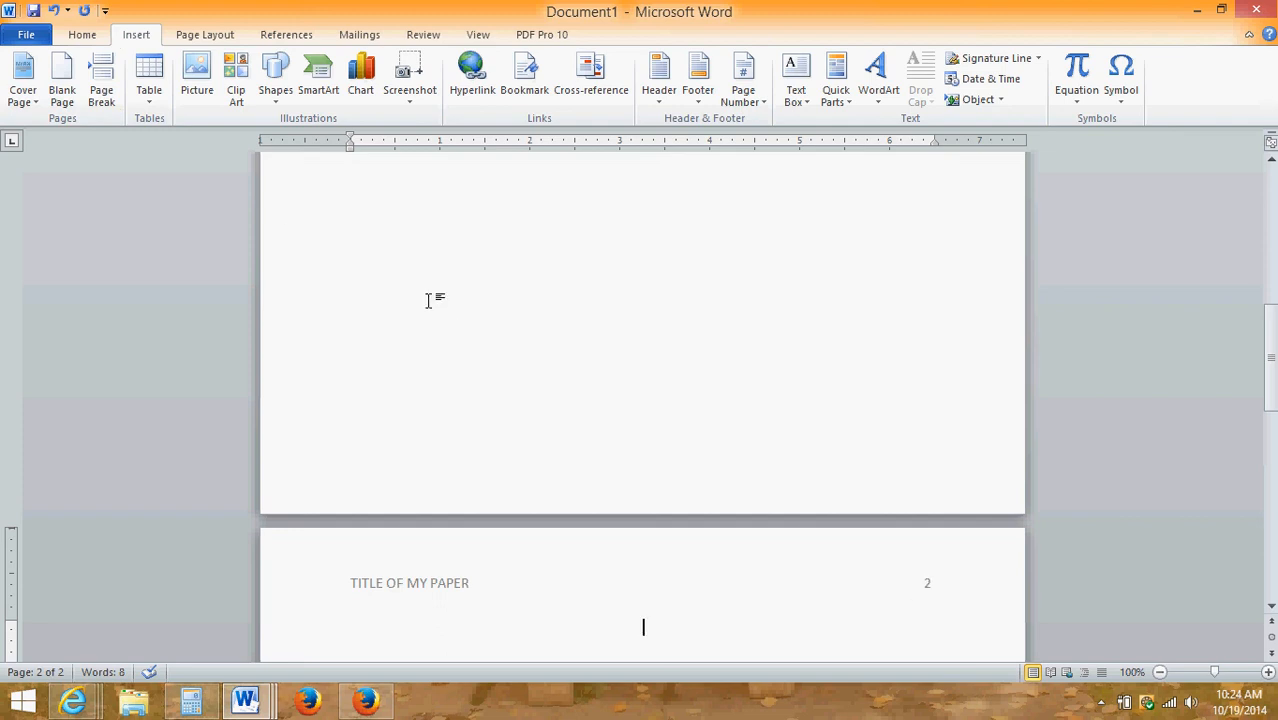
pyautogui.click(110, 92)
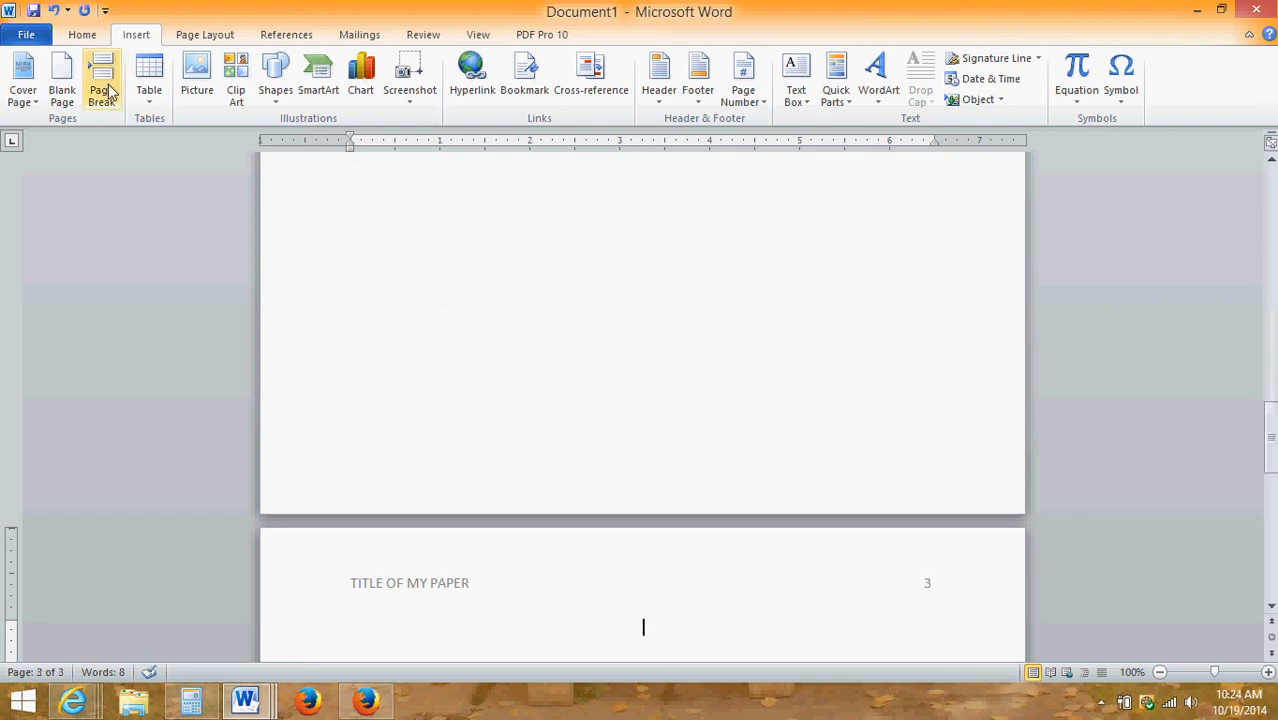
pyautogui.click(108, 92)
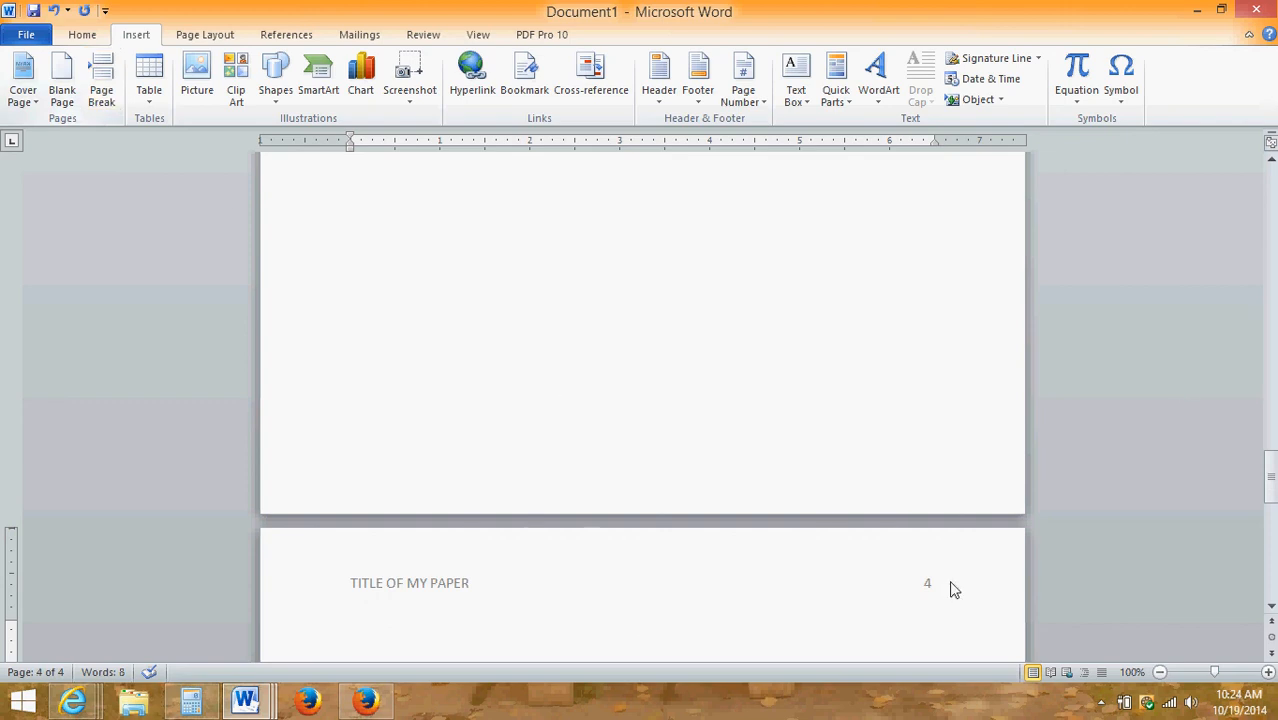
pyautogui.moveTo(1272, 490); pyautogui.dragTo(1273, 190)
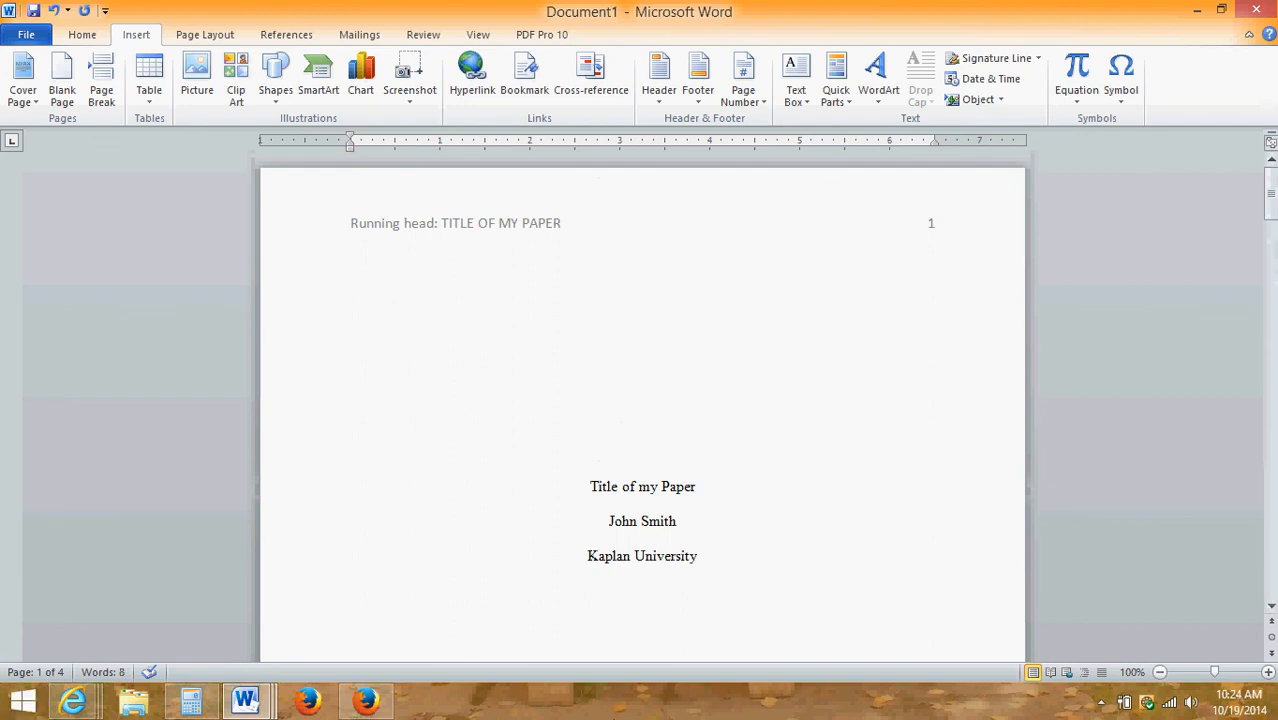
pyautogui.click(1101, 702)
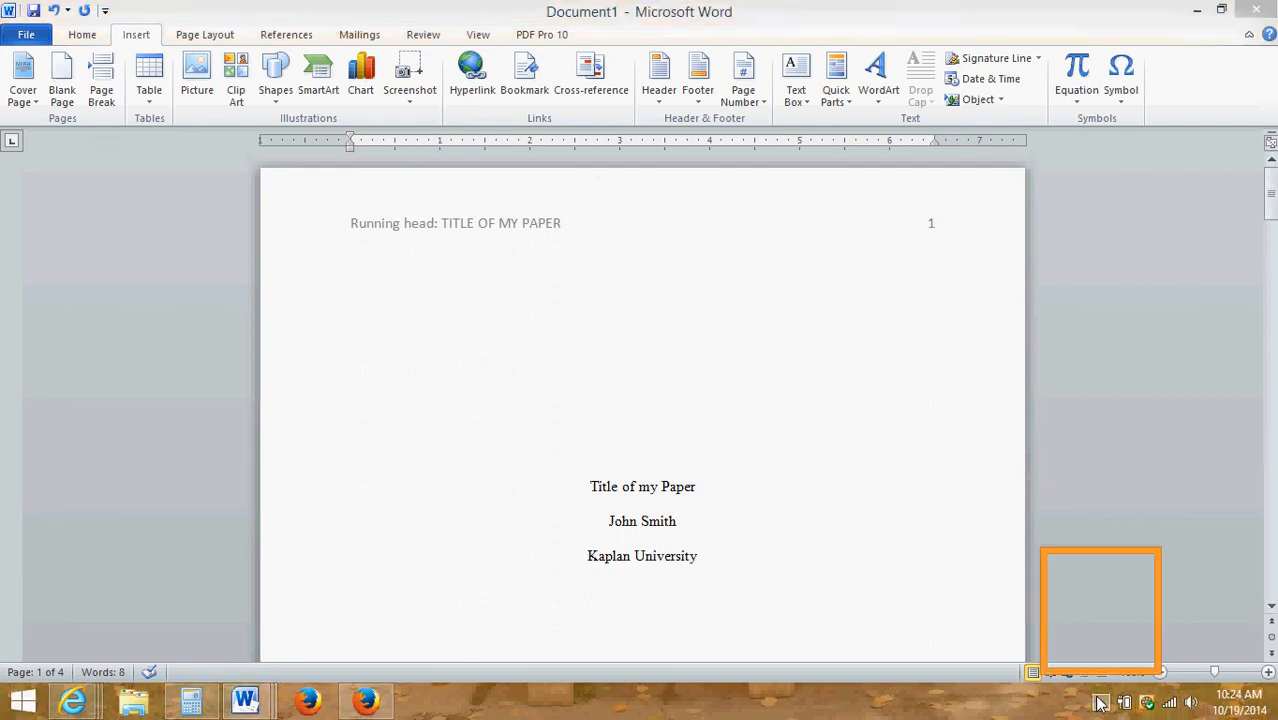
pyautogui.click(1129, 606)
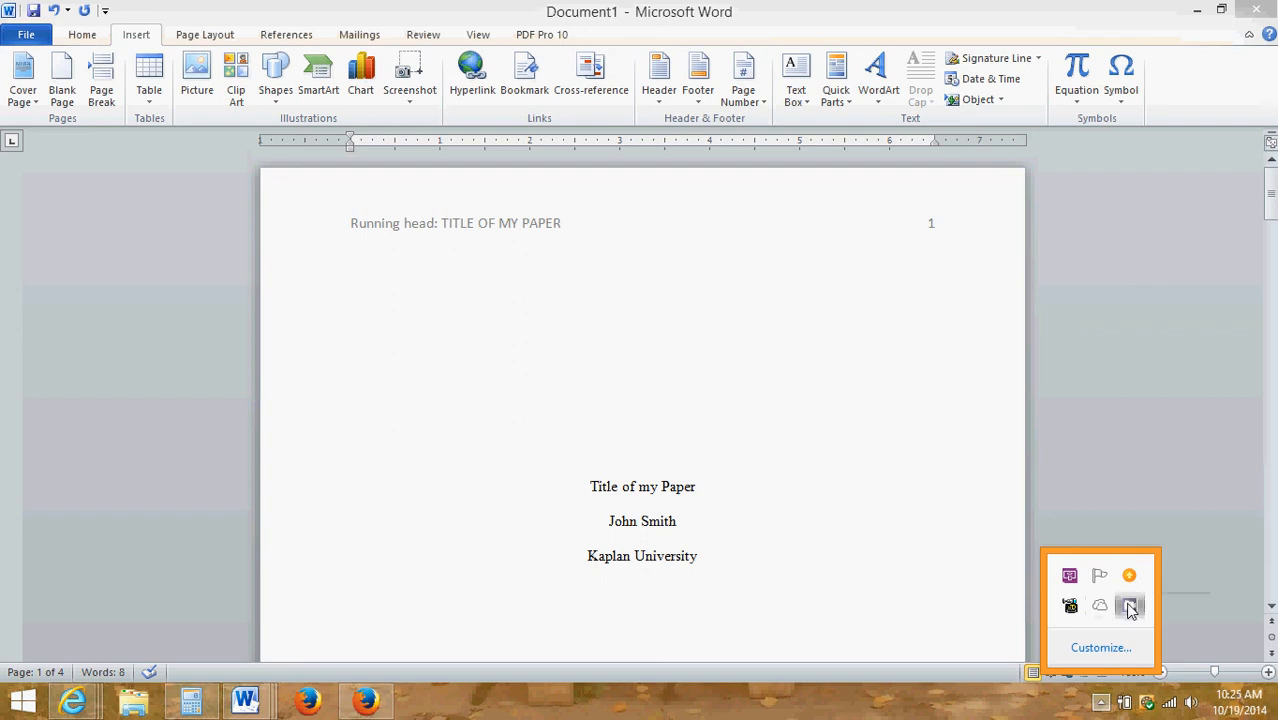